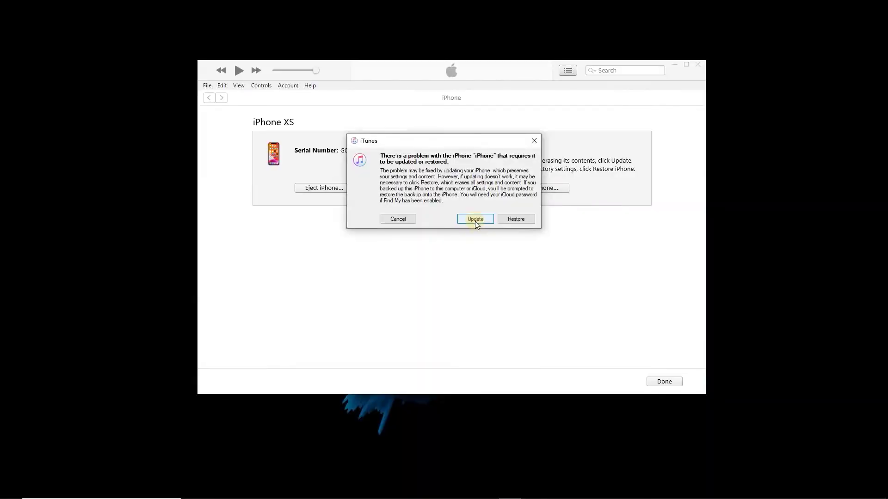
Choose to update the iPhone XS to iOS 15.6 in iTunes and check download progress.
left_click(477, 221)
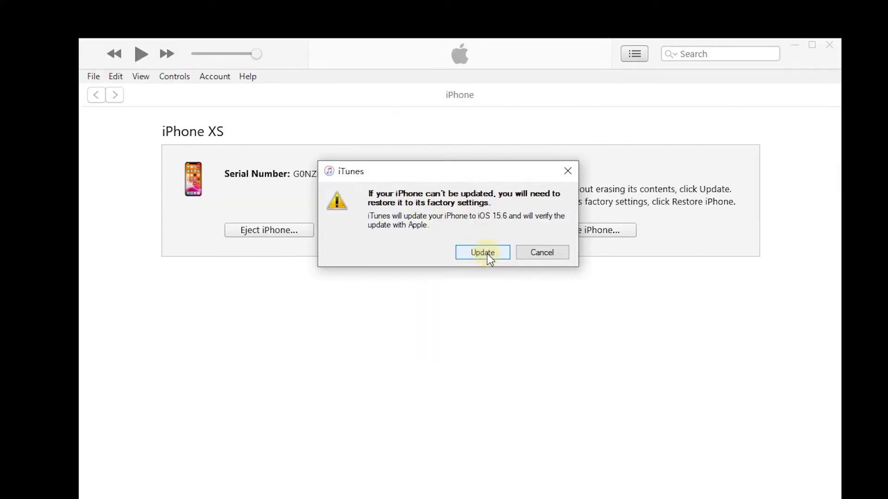
left_click(487, 253)
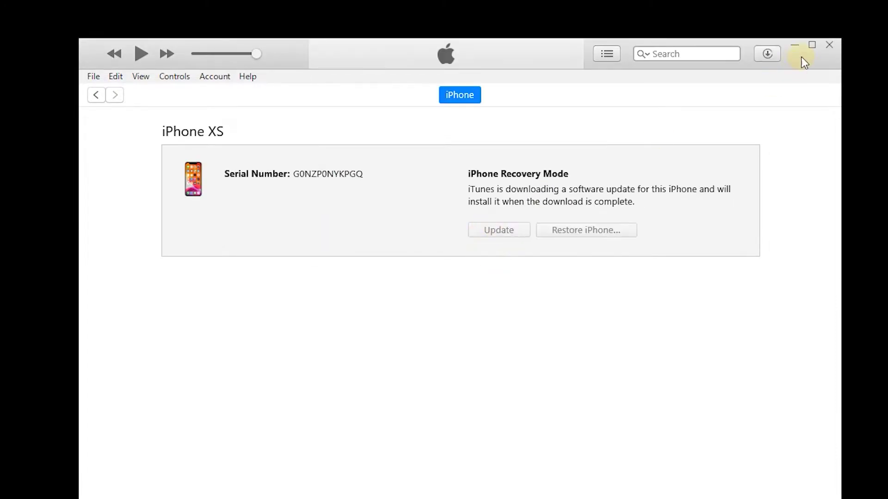
left_click(767, 54)
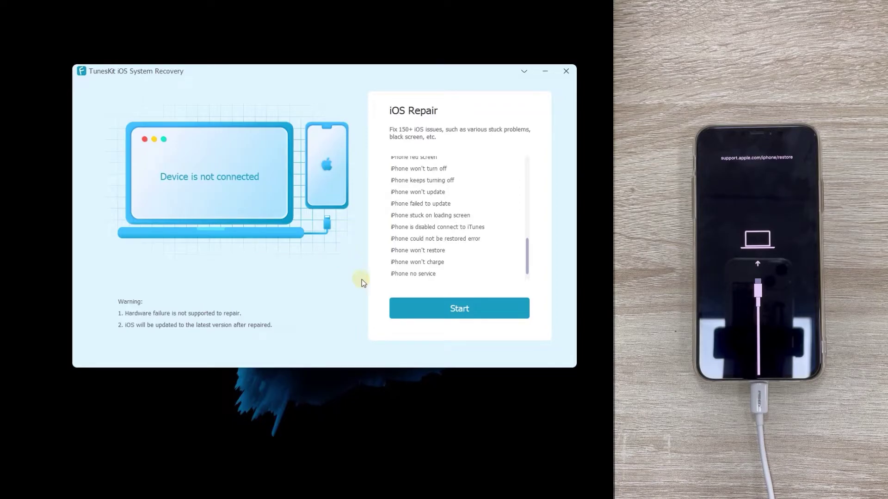
Start an iOS repair in Standard Mode and continue past the Recovery Mode instructions.
left_click(436, 309)
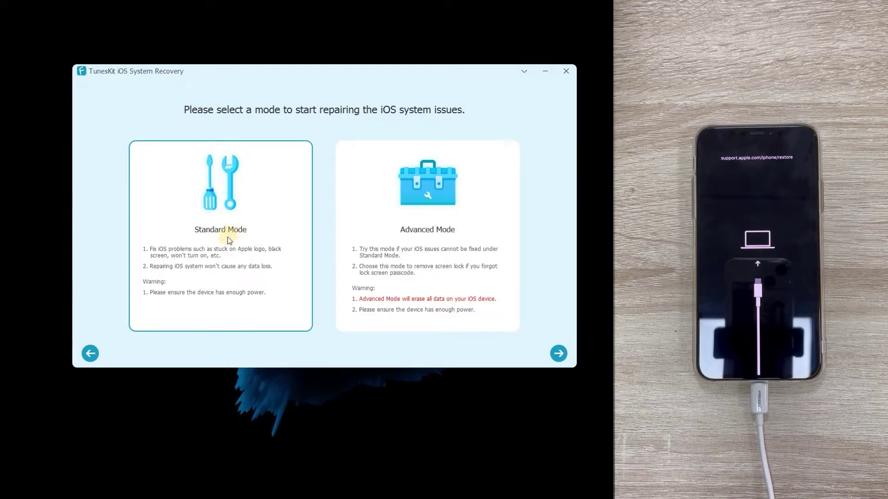
left_click(558, 354)
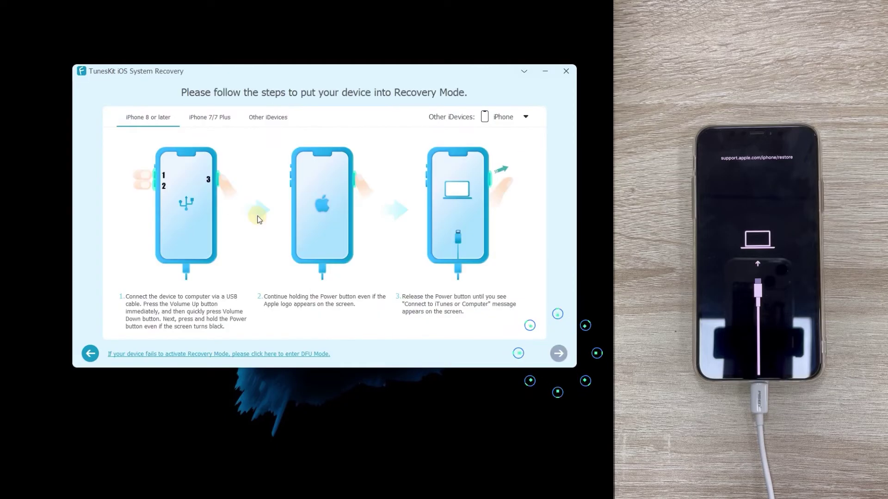
left_click(558, 354)
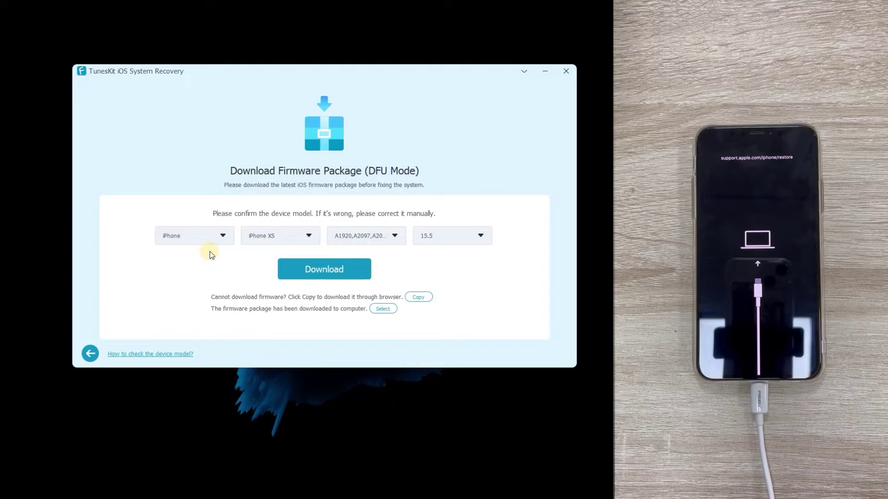
Keep firmware version 15.5 selected and download the iPhone XS firmware package.
left_click(446, 240)
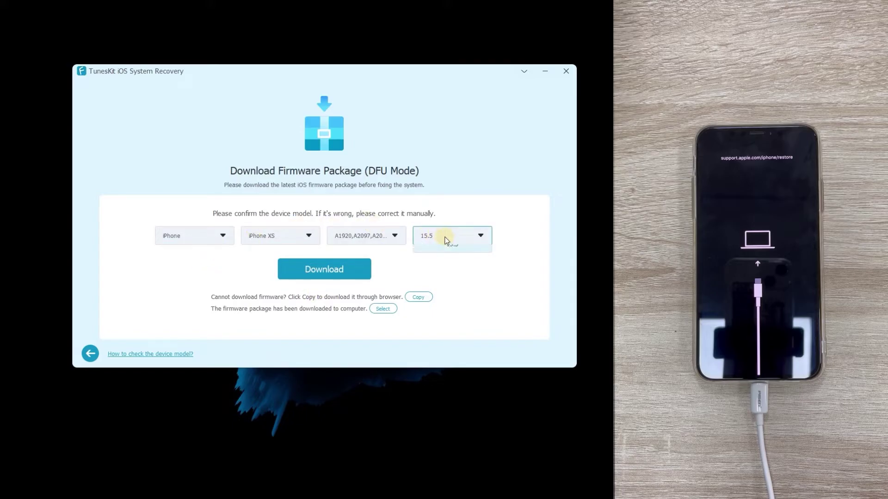
left_click(271, 260)
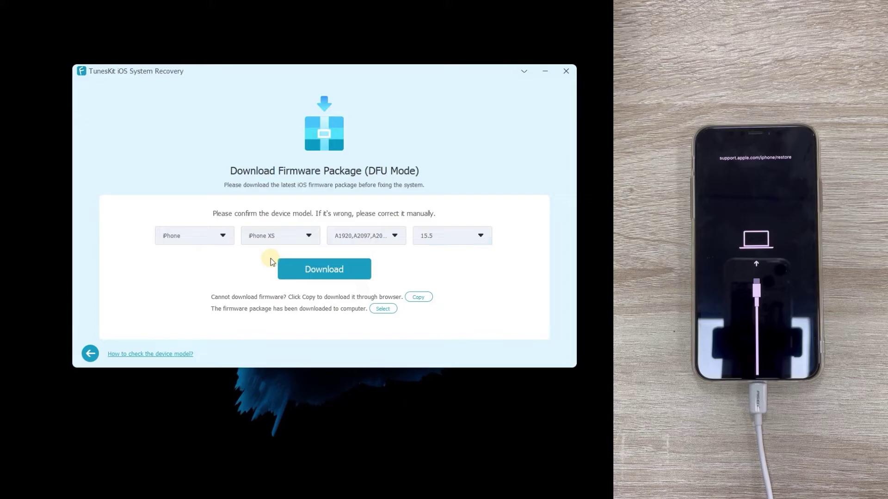
left_click(326, 273)
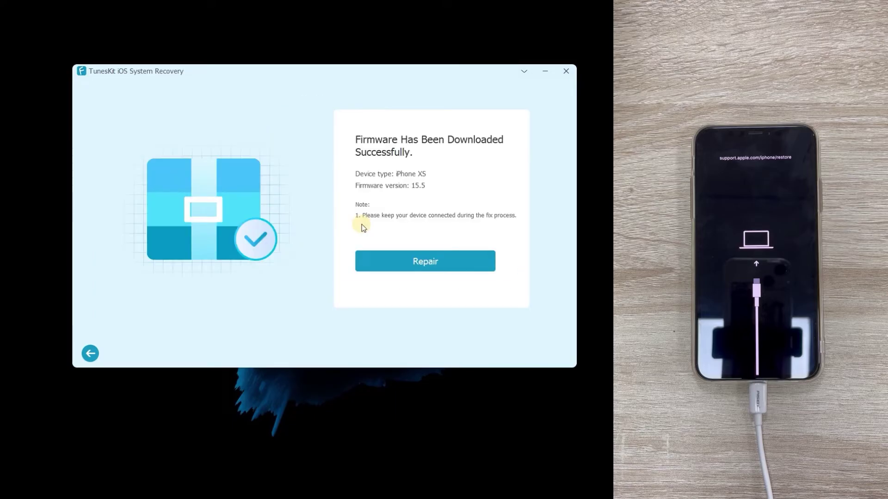
Start repairing the iPhone XS with the downloaded iOS 15.5 firmware.
left_click(418, 260)
left_click(418, 260)
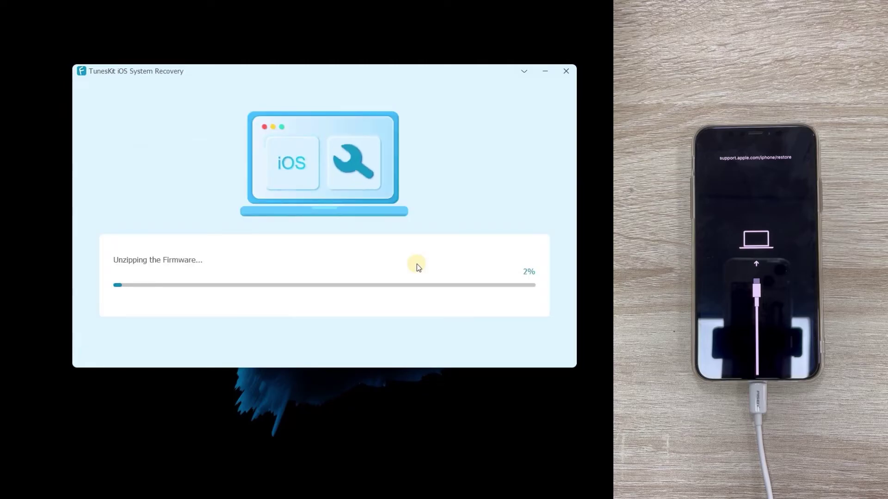